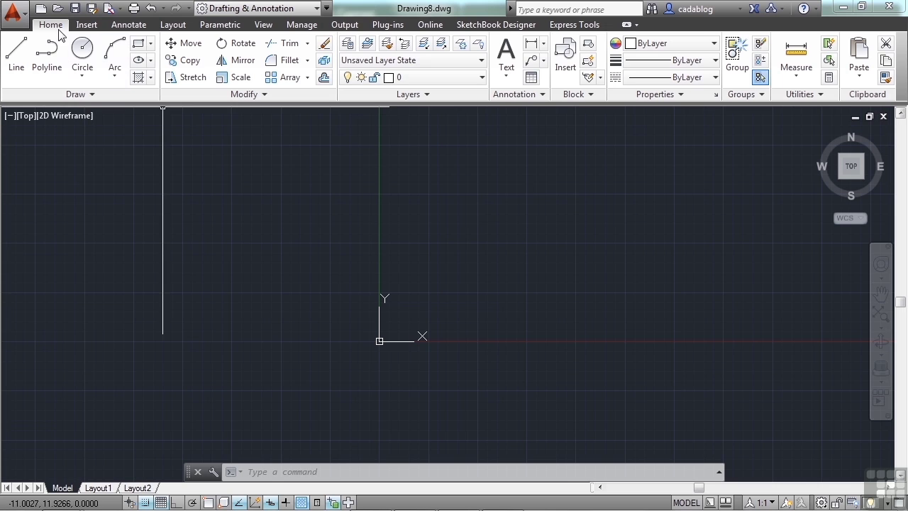
# - Open civil_example-imperial.dwg from Recent Documents and slide the site plan toward the view centre
pyautogui.click(23, 31)
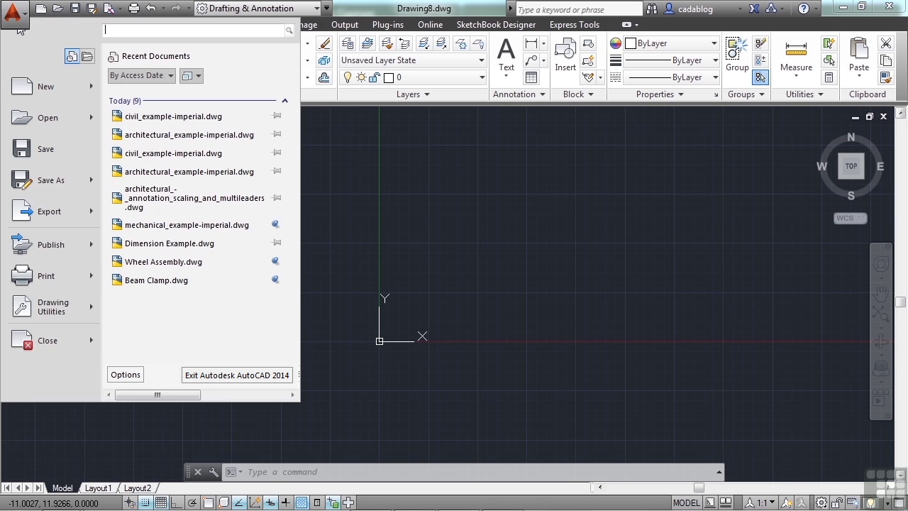
pyautogui.click(183, 124)
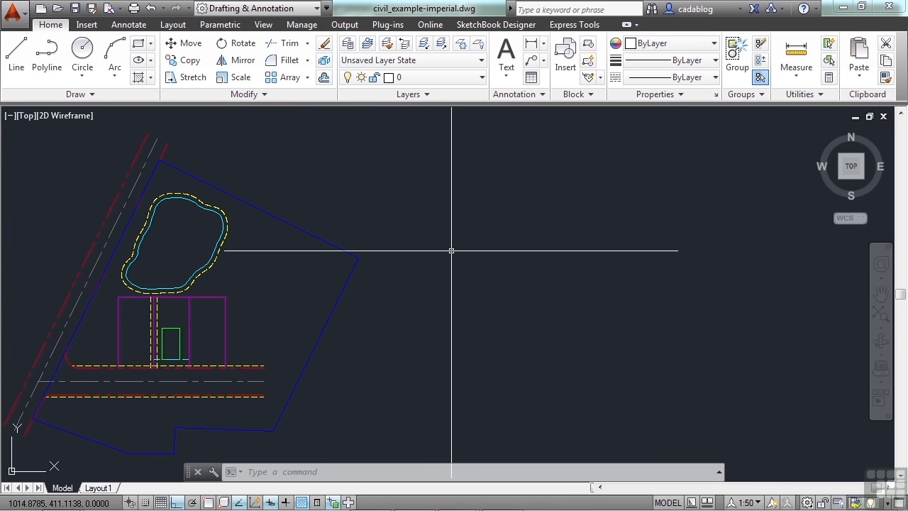
pyautogui.moveTo(451, 251)
pyautogui.mouseDown(button='middle')
pyautogui.moveTo(464, 239)
pyautogui.moveTo(641, 246)
pyautogui.mouseUp(button='middle')
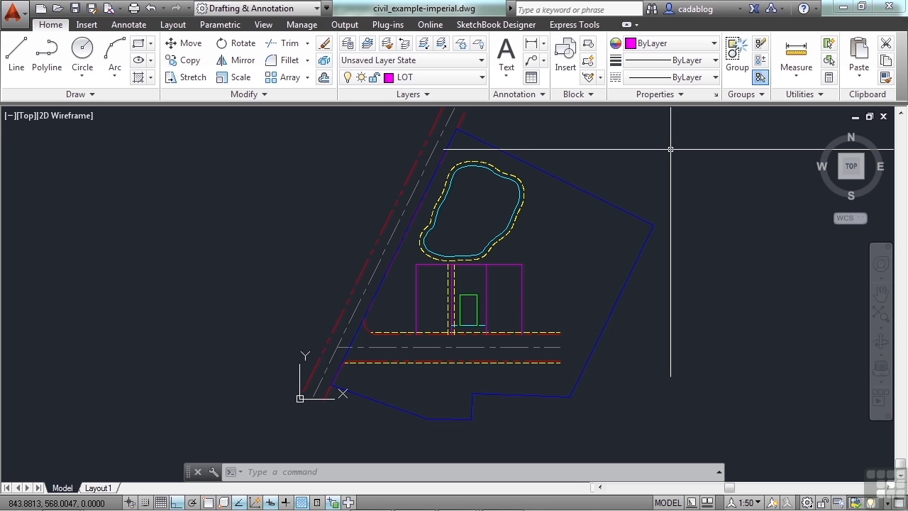
# - Use the PAN command to shift the site plan slightly left, then right and upward
pyautogui.write('PAN')
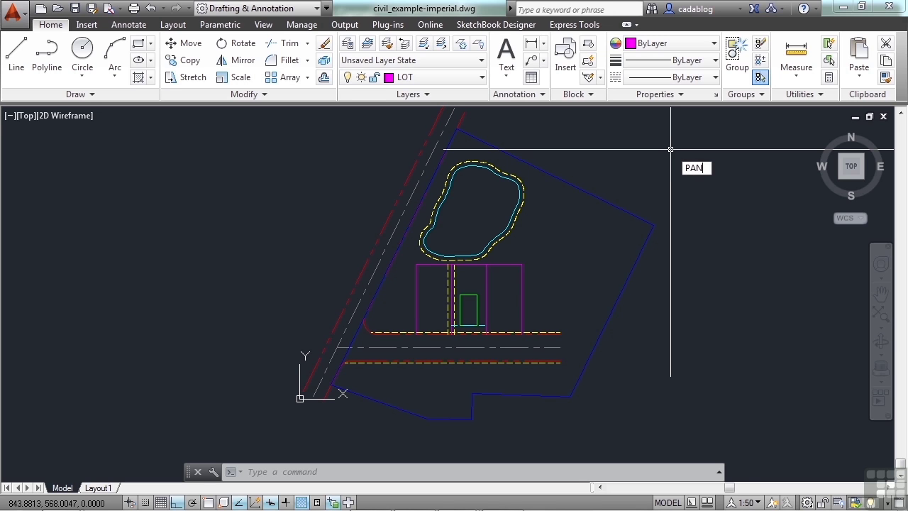
pyautogui.press('Return')
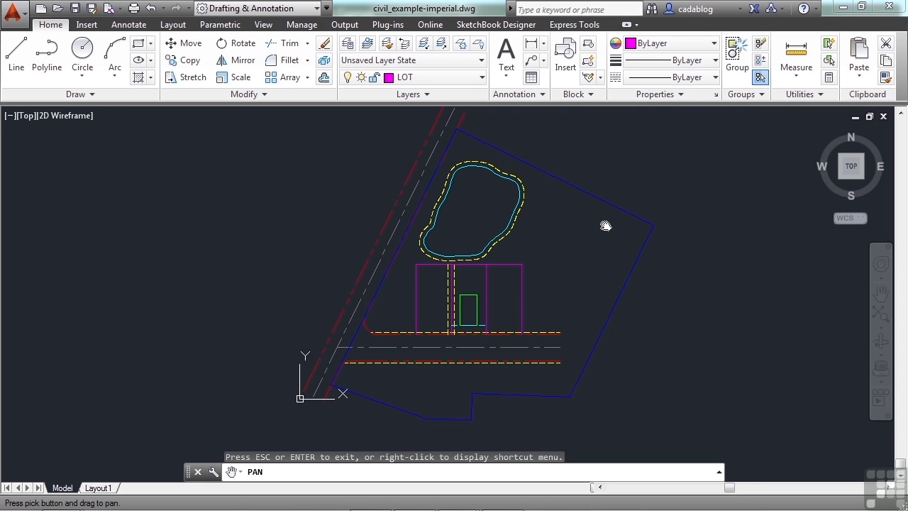
pyautogui.moveTo(606, 225)
pyautogui.mouseDown()
pyautogui.moveTo(454, 229)
pyautogui.moveTo(278, 252)
pyautogui.mouseUp()
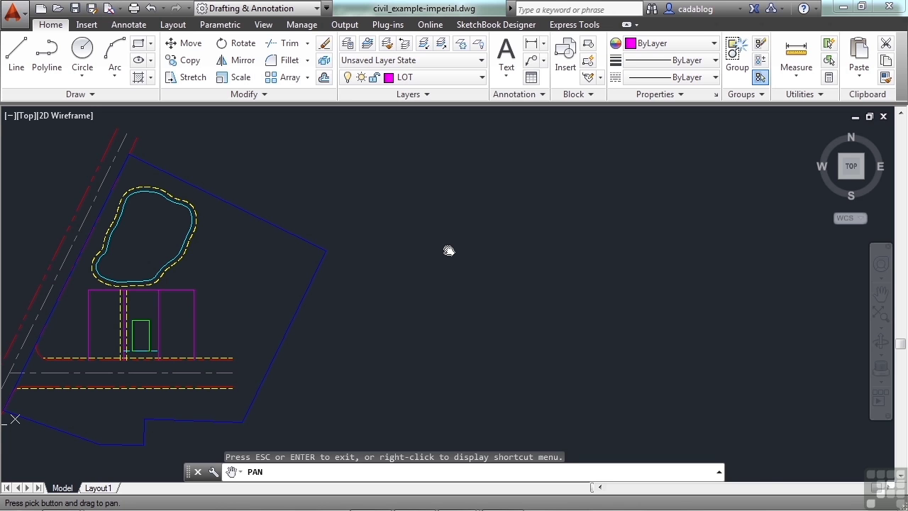
pyautogui.moveTo(272, 264)
pyautogui.mouseDown()
pyautogui.moveTo(369, 262)
pyautogui.moveTo(726, 170)
pyautogui.mouseUp()
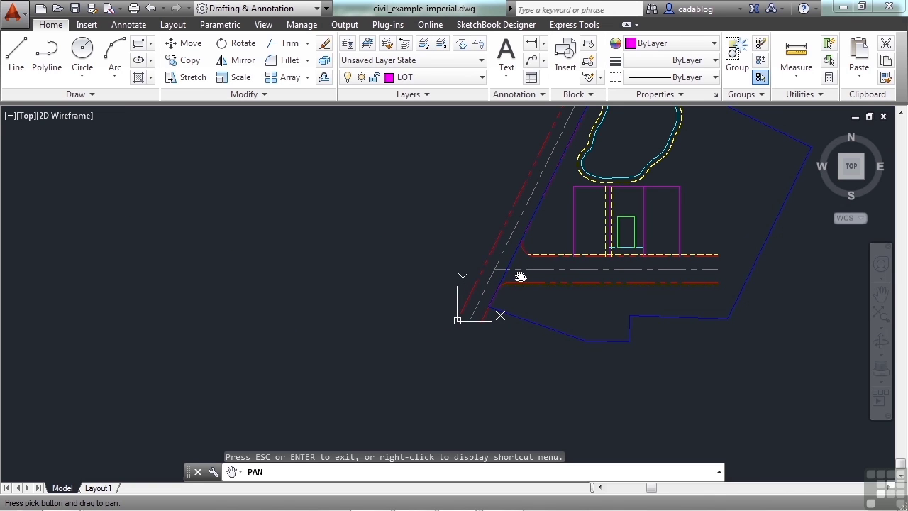
# - Exit real-time panning, then start Pan with P and cancel it without moving the view
pyautogui.rightClick(479, 246)
pyautogui.click(508, 259)
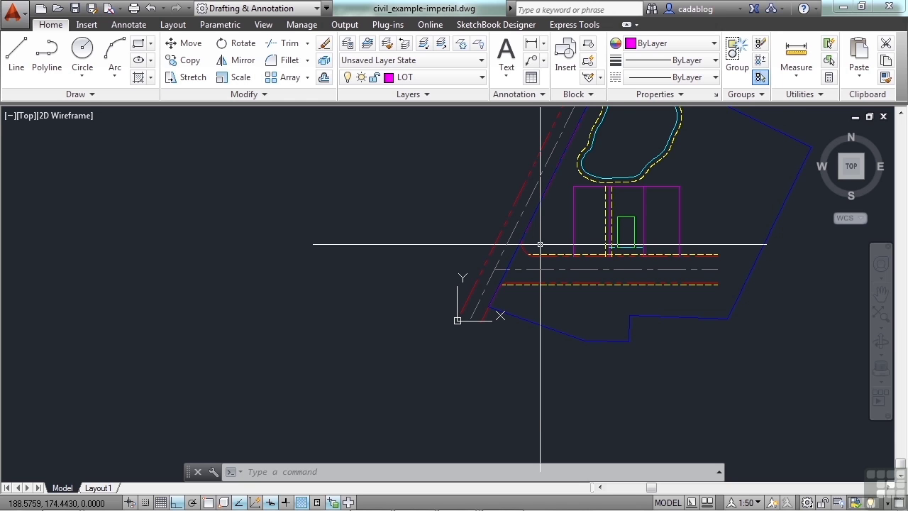
pyautogui.write('p')
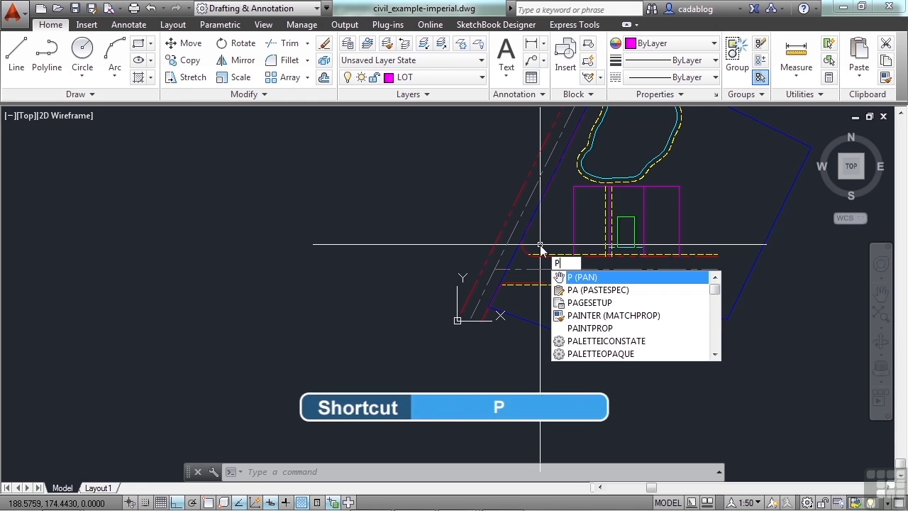
pyautogui.press('Return')
pyautogui.press('Escape')
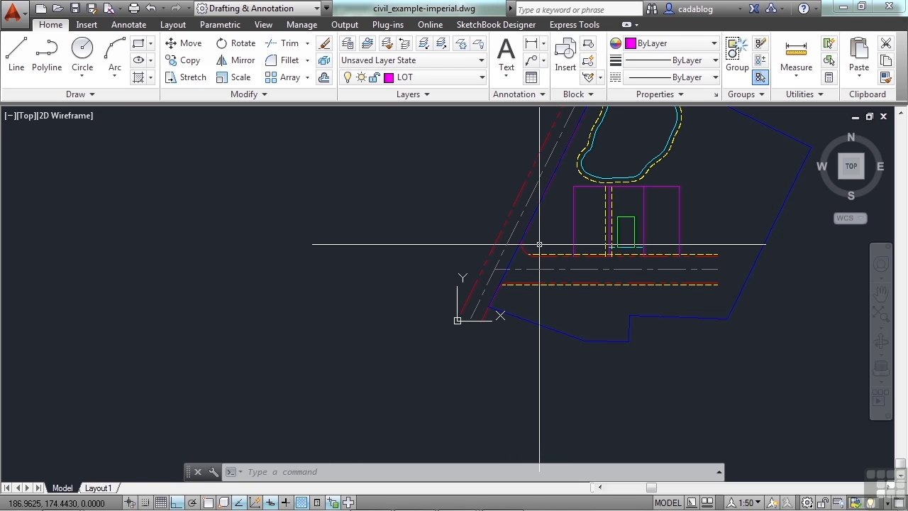
# - Start Pan from the drawing's right-click menu and cancel it straight away
pyautogui.rightClick(421, 236)
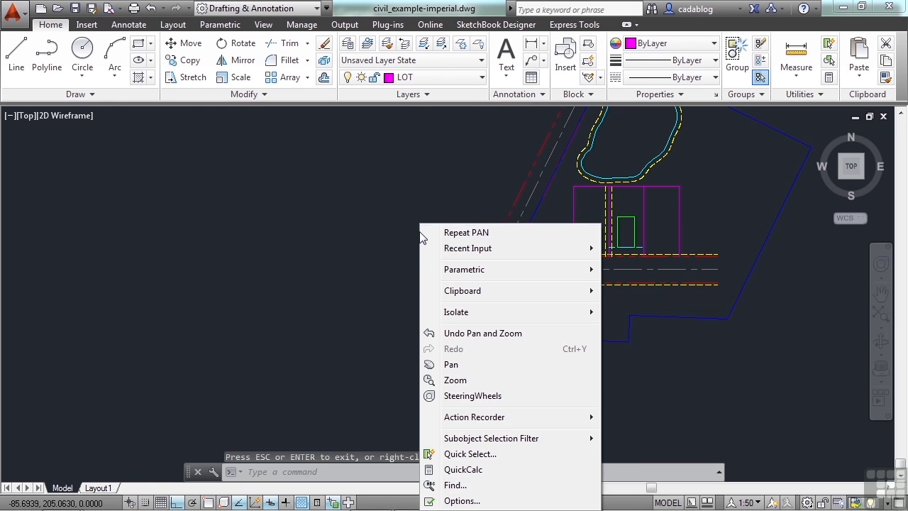
pyautogui.click(447, 365)
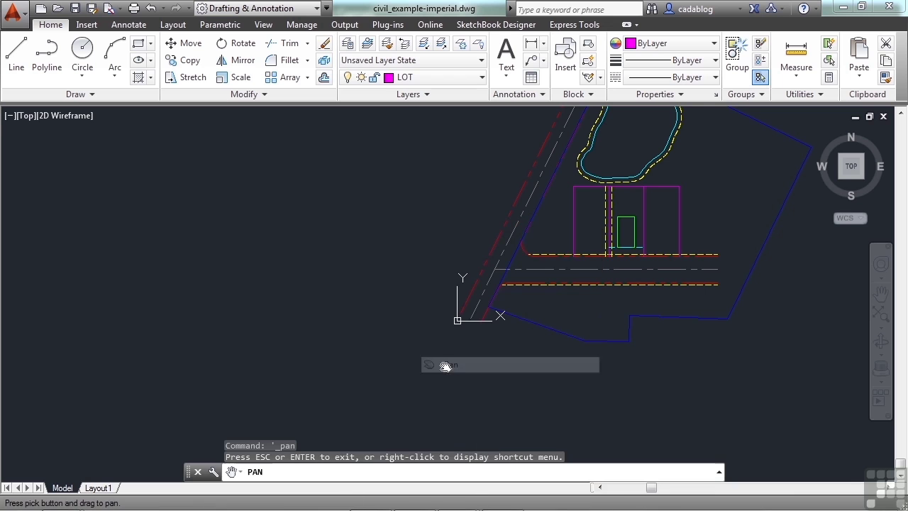
pyautogui.press('Escape')
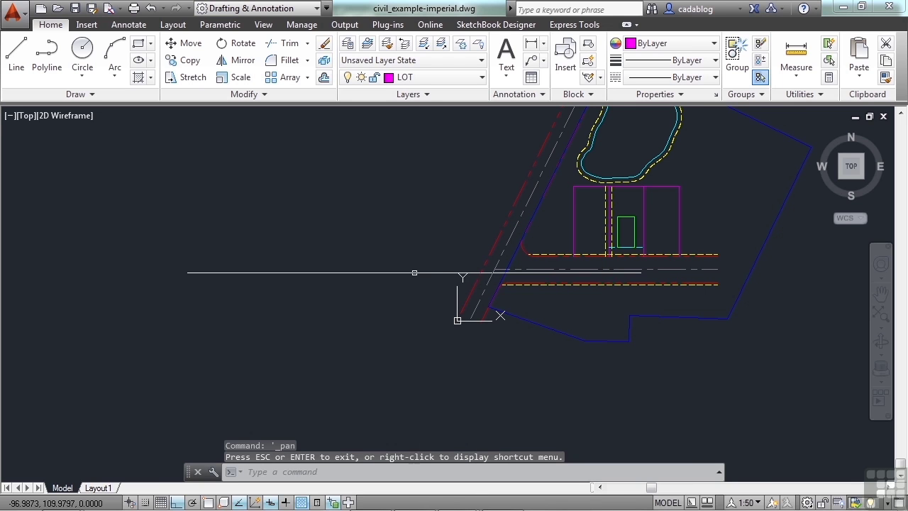
# - Pan the site plan left and down with the navigation bar's Pan tool
pyautogui.click(888, 301)
pyautogui.moveTo(682, 278)
pyautogui.mouseDown()
pyautogui.moveTo(594, 298)
pyautogui.moveTo(554, 282)
pyautogui.moveTo(556, 316)
pyautogui.moveTo(582, 298)
pyautogui.moveTo(494, 286)
pyautogui.mouseUp()
pyautogui.press('Escape')
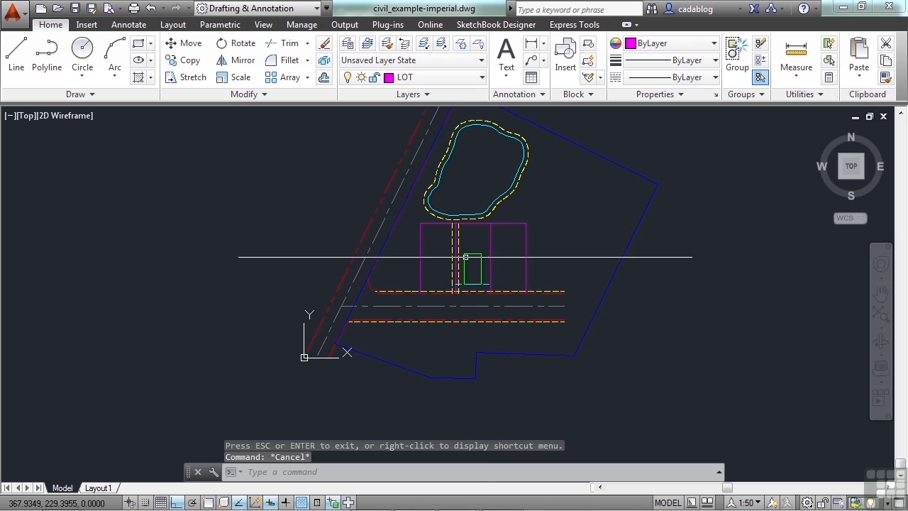
# - Pan the site plan right and down using Pan in the View tab's Navigate 2D panel
pyautogui.click(278, 26)
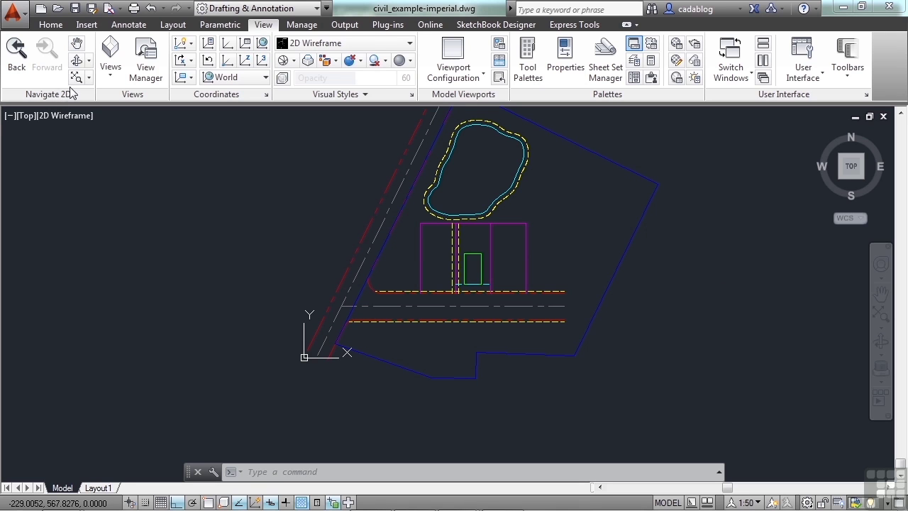
pyautogui.click(78, 44)
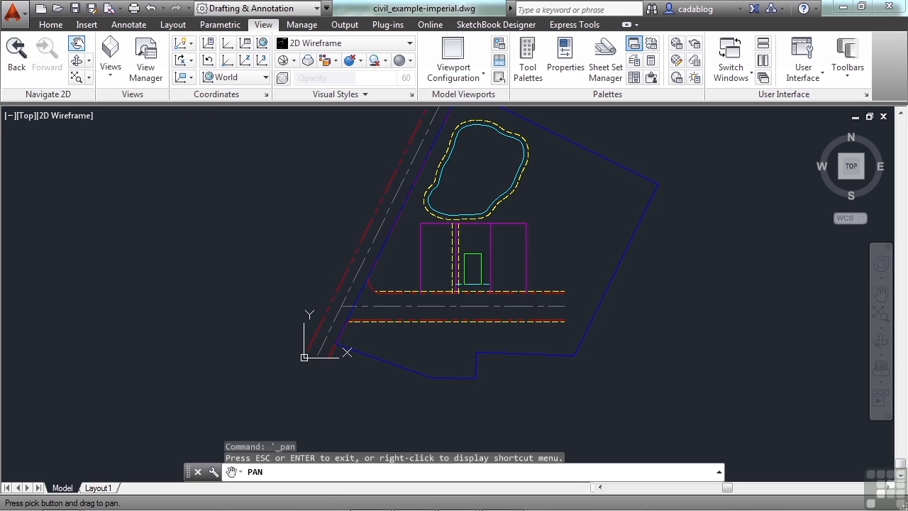
pyautogui.moveTo(255, 178)
pyautogui.mouseDown()
pyautogui.moveTo(344, 233)
pyautogui.moveTo(326, 230)
pyautogui.mouseUp()
pyautogui.press('Escape')
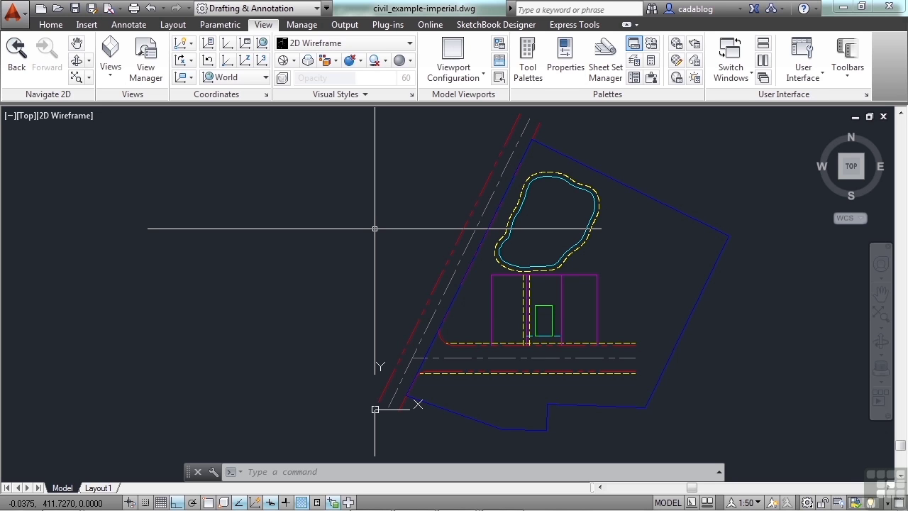
# - Wheel-drag the site plan to the left, then nudge it slightly back right
pyautogui.moveTo(375, 229)
pyautogui.mouseDown(button='middle')
pyautogui.moveTo(294, 230)
pyautogui.moveTo(473, 244)
pyautogui.moveTo(365, 228)
pyautogui.moveTo(123, 228)
pyautogui.mouseUp(button='middle')
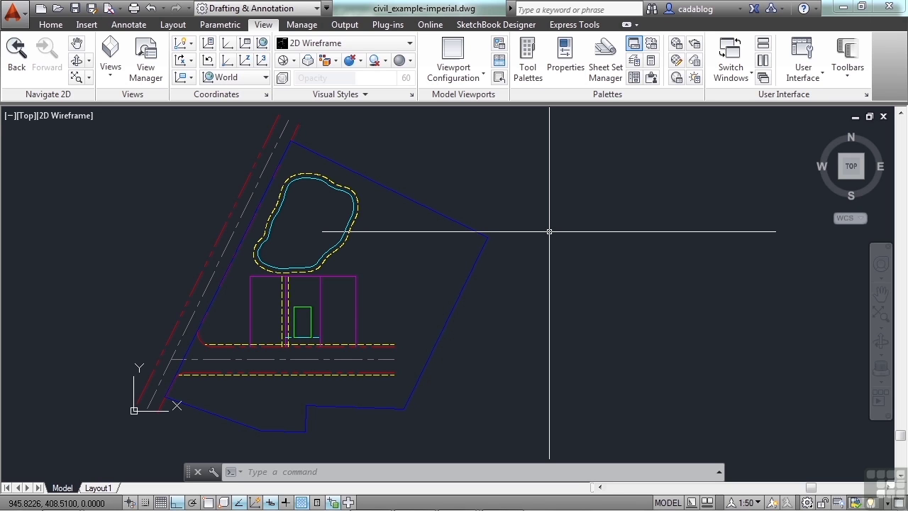
pyautogui.moveTo(526, 240); pyautogui.dragTo(552, 241, button='middle')
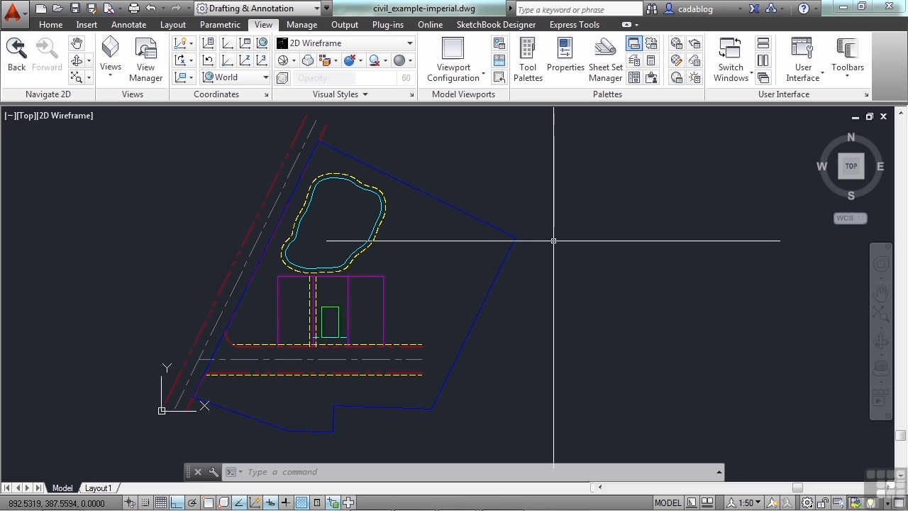
# - Draw a line from beyond the east corner to west of the site, Ortho off, panning mid-command
pyautogui.write('l')
pyautogui.press('Return')
pyautogui.click(567, 236)
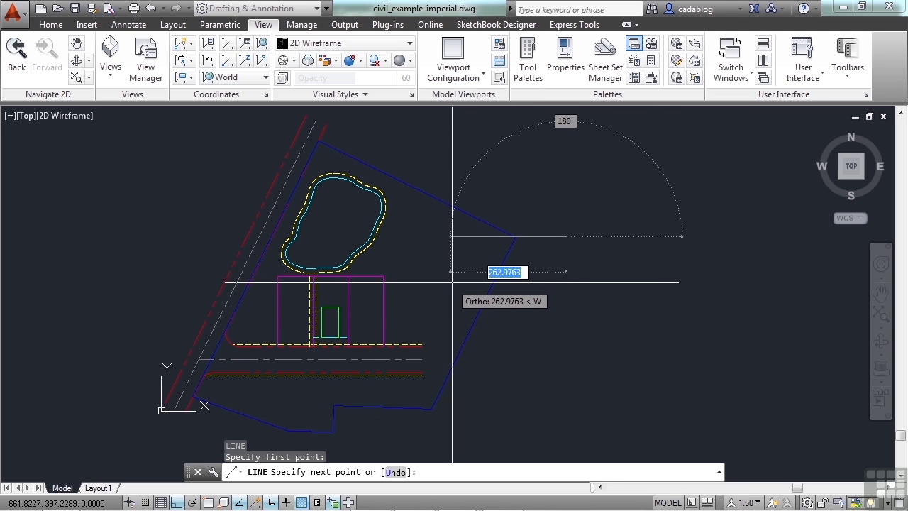
pyautogui.press('F8')
pyautogui.moveTo(416, 284); pyautogui.dragTo(804, 282, button='middle')
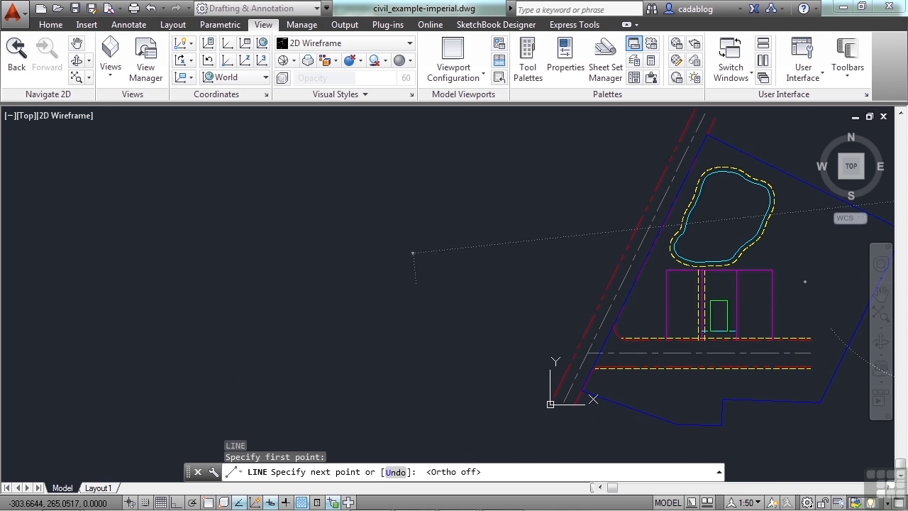
pyautogui.click(441, 278)
pyautogui.press('Return')
pyautogui.scroll(-5, 341, 302)
pyautogui.scroll(3, 480, 317)
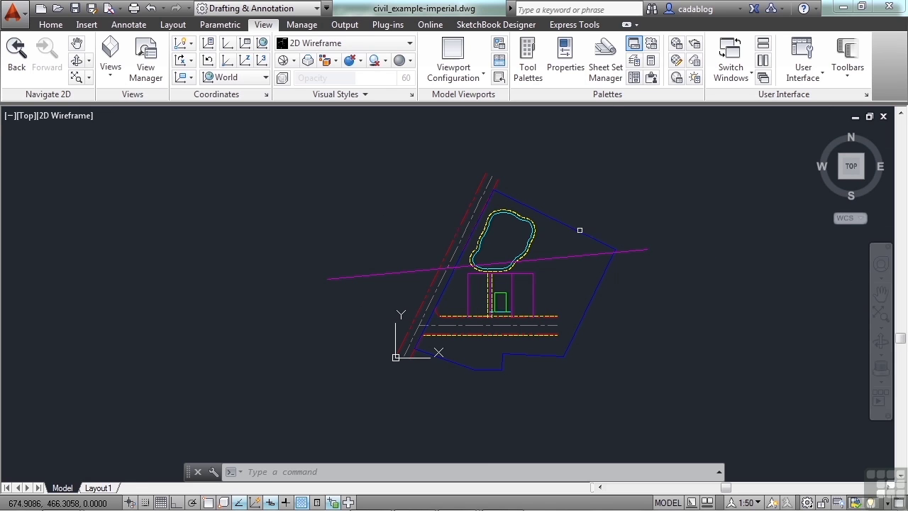
# - Start a line just left of the pond, panning up-left mid-command with the navigation bar Pan
pyautogui.write('l')
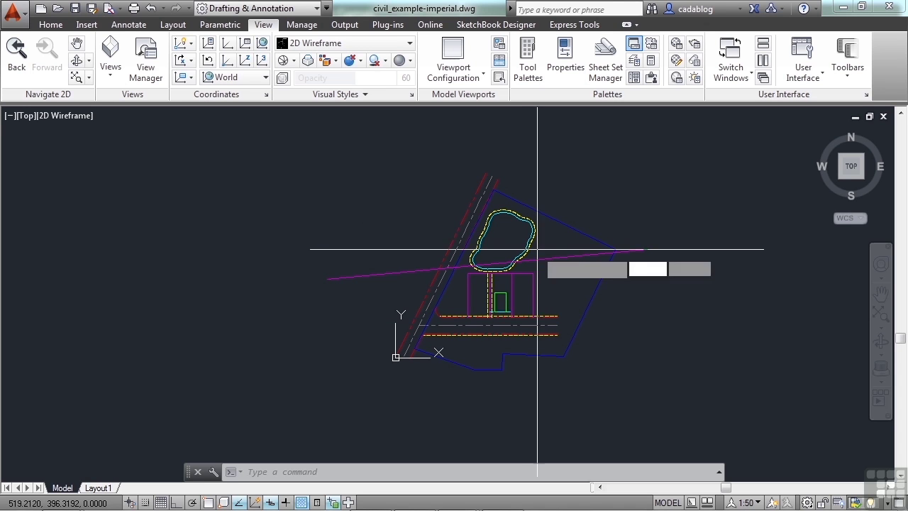
pyautogui.press('Return')
pyautogui.click(425, 232)
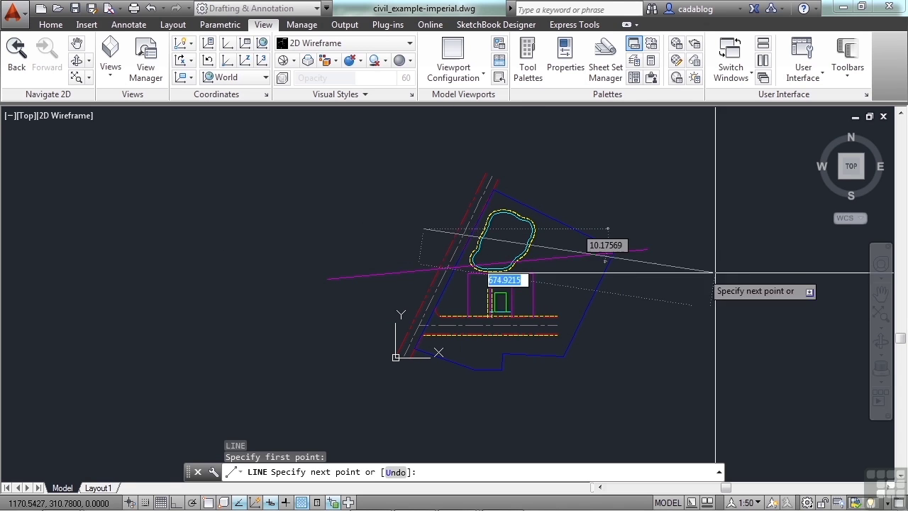
pyautogui.click(882, 295)
pyautogui.moveTo(633, 271)
pyautogui.mouseDown()
pyautogui.moveTo(572, 263)
pyautogui.moveTo(562, 230)
pyautogui.mouseUp()
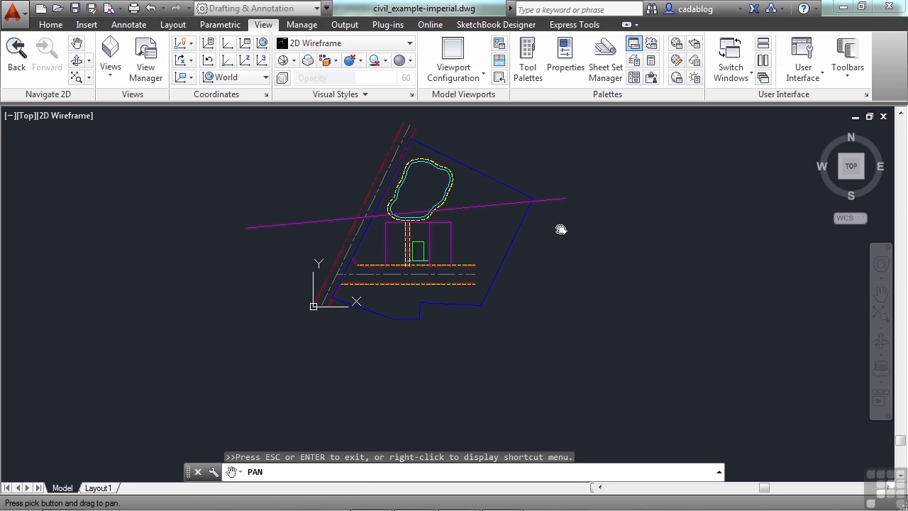
pyautogui.press('Escape')
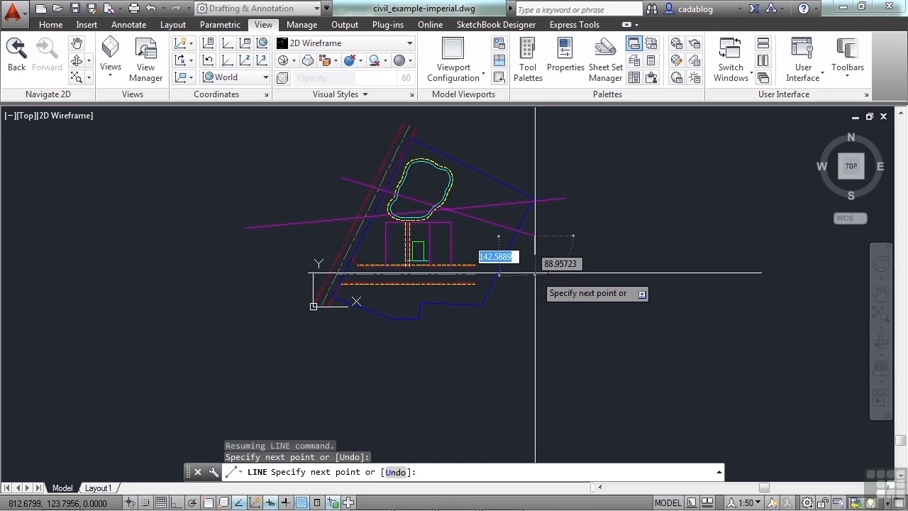
# - Wheel-pan the site right and down, then place the next line point west of the site
pyautogui.moveTo(592, 296)
pyautogui.mouseDown(button='middle')
pyautogui.moveTo(655, 331)
pyautogui.moveTo(617, 312)
pyautogui.mouseUp(button='middle')
pyautogui.moveTo(419, 248)
pyautogui.mouseDown(button='middle')
pyautogui.moveTo(401, 246)
pyautogui.moveTo(444, 235)
pyautogui.mouseUp(button='middle')
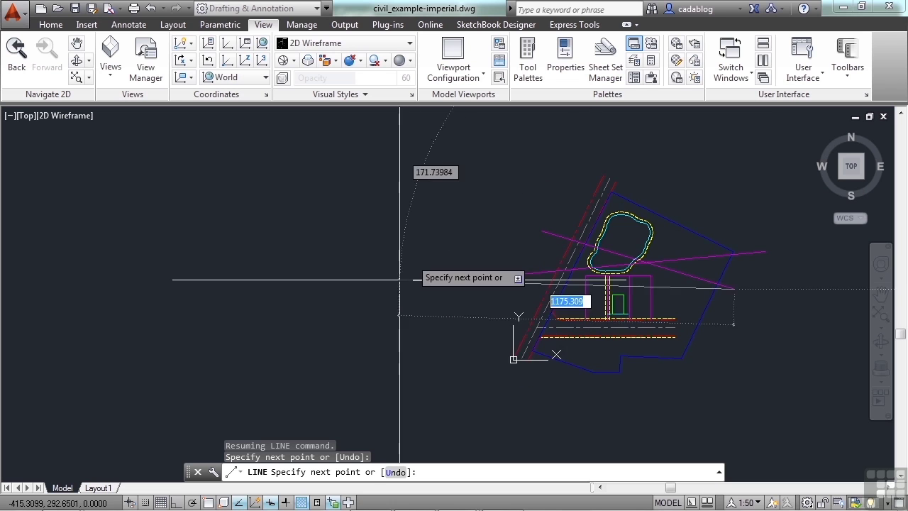
pyautogui.moveTo(373, 331); pyautogui.dragTo(426, 309, button='middle')
pyautogui.click(411, 307)
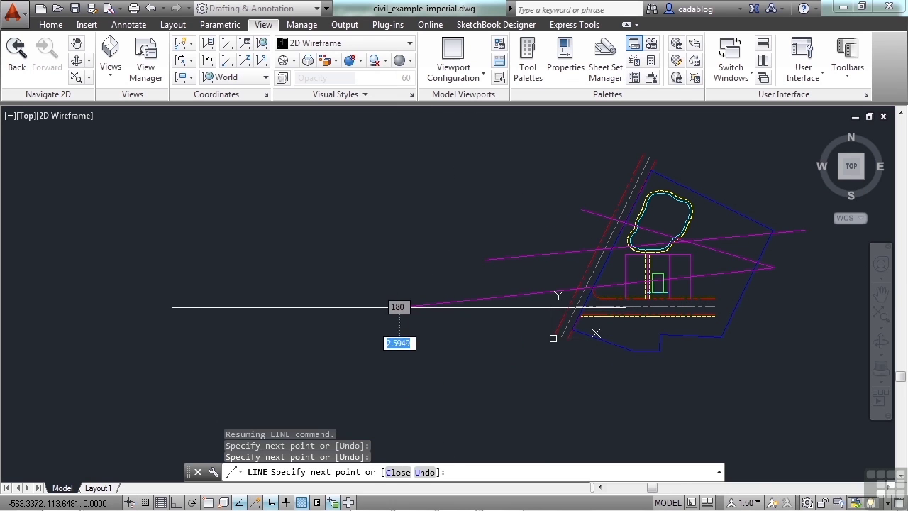
# - Draw a diagonal line from southwest of the site to beyond its northeast, using transparent 'pan
pyautogui.press('Escape')
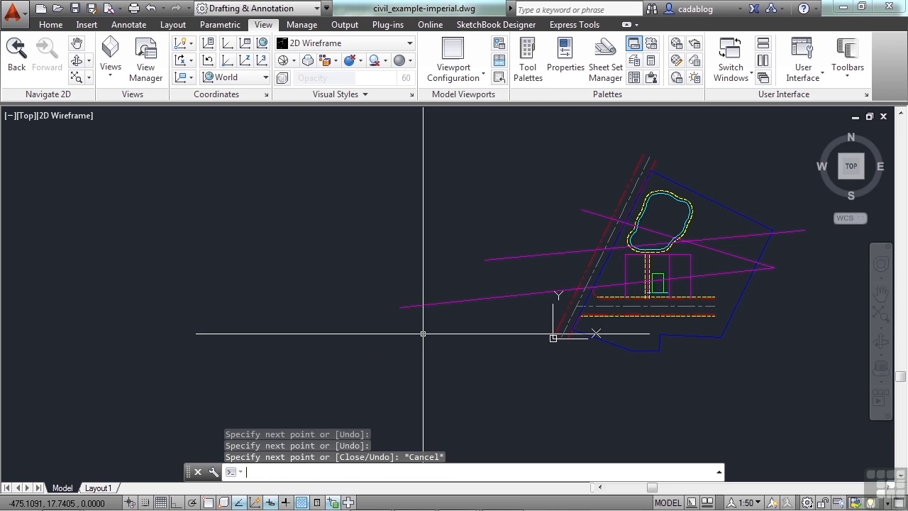
pyautogui.press('l')
pyautogui.press('Return')
pyautogui.click(428, 337)
pyautogui.write("'")
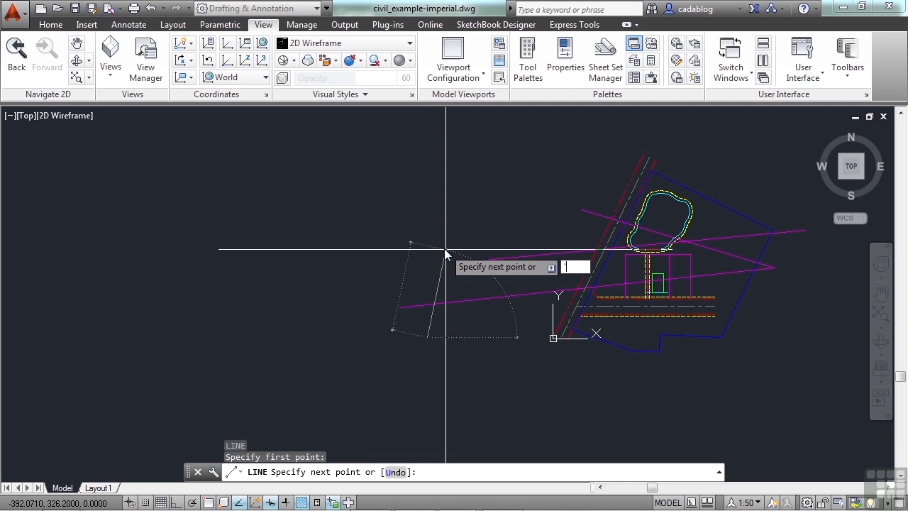
pyautogui.write('pan')
pyautogui.press('Return')
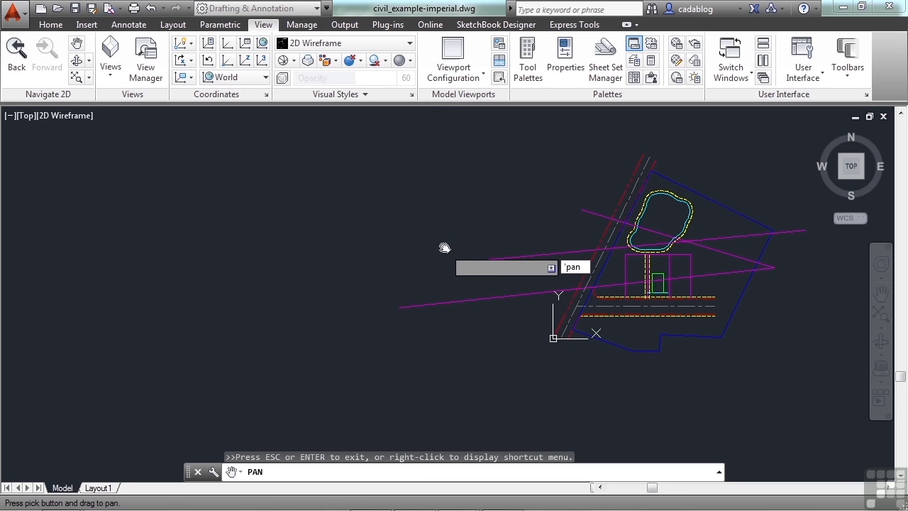
pyautogui.moveTo(657, 238)
pyautogui.mouseDown()
pyautogui.moveTo(525, 239)
pyautogui.moveTo(358, 258)
pyautogui.mouseUp()
pyautogui.press('Escape')
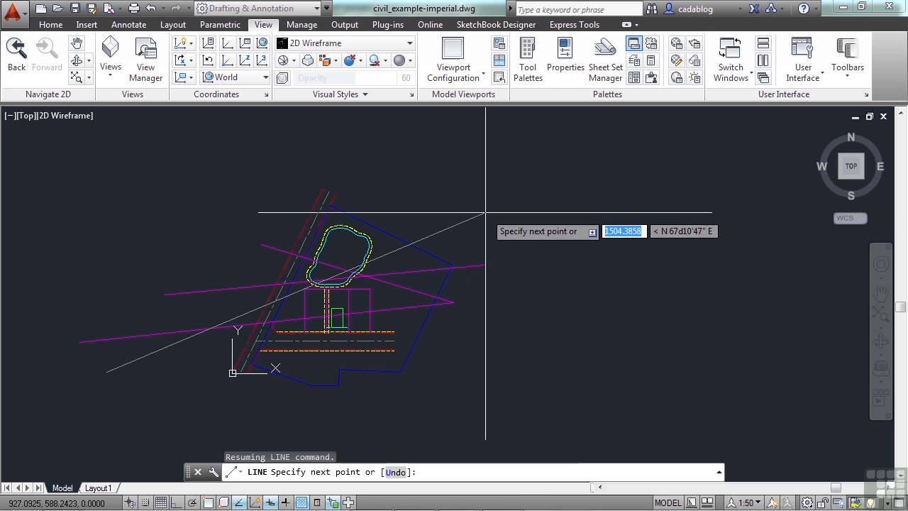
pyautogui.click(485, 212)
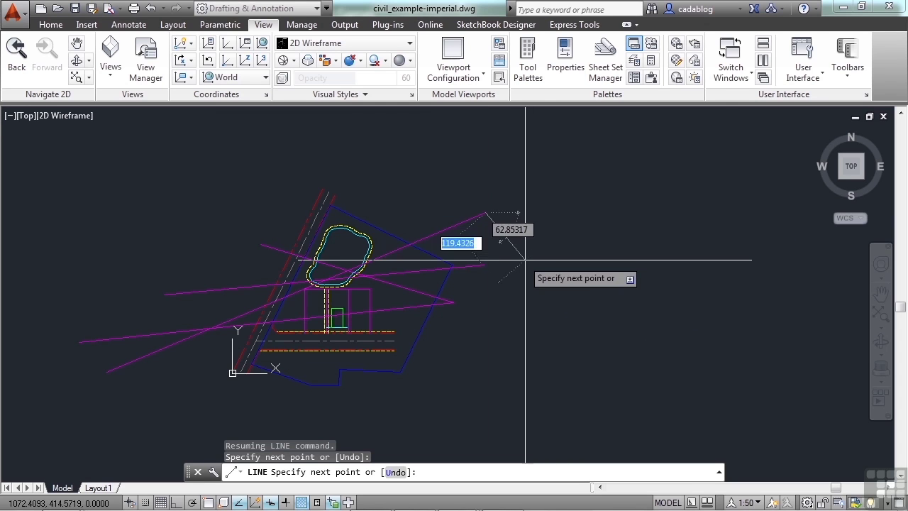
pyautogui.press('Return')
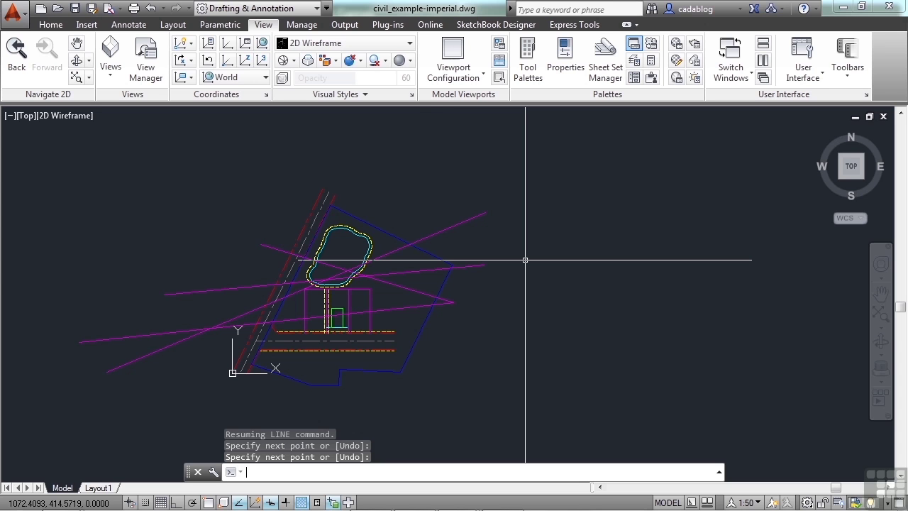
# - Pan the crisscrossed site plan slightly right, then switch to the Insert tab and back to View
pyautogui.moveTo(417, 262); pyautogui.dragTo(476, 260, button='middle')
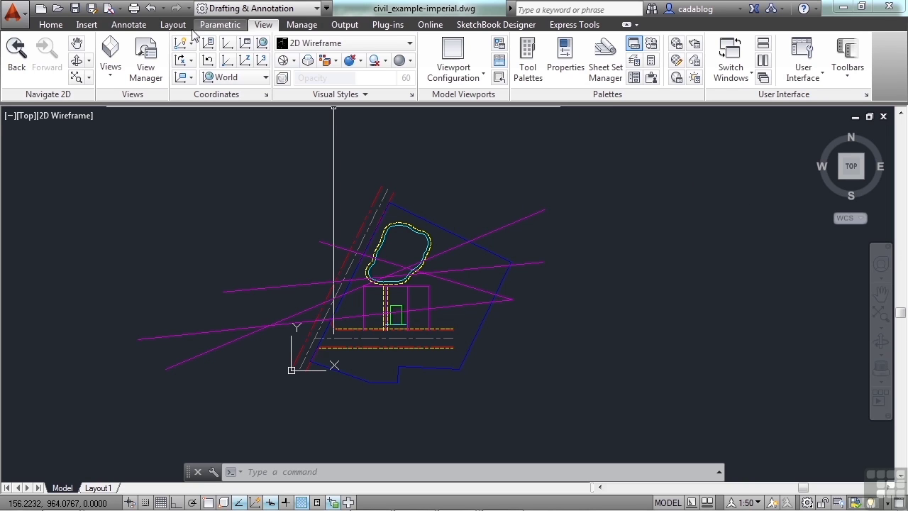
pyautogui.click(87, 25)
pyautogui.click(263, 25)
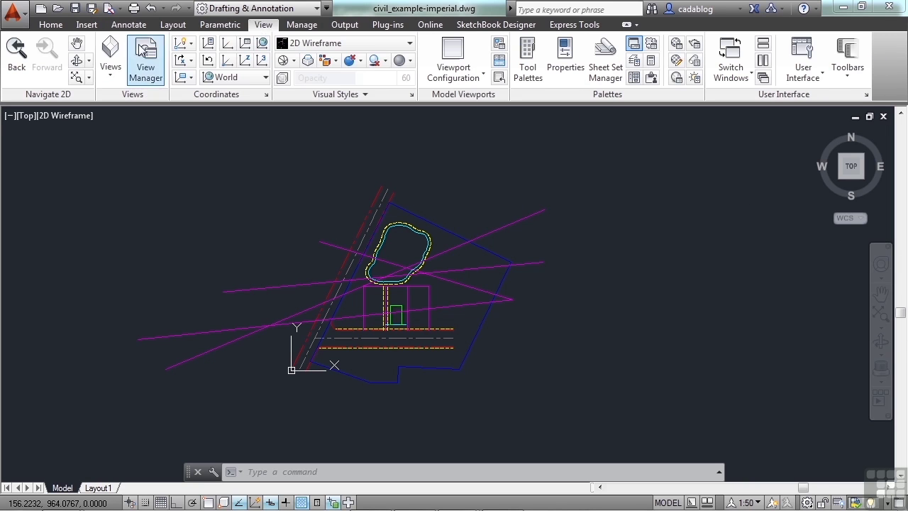